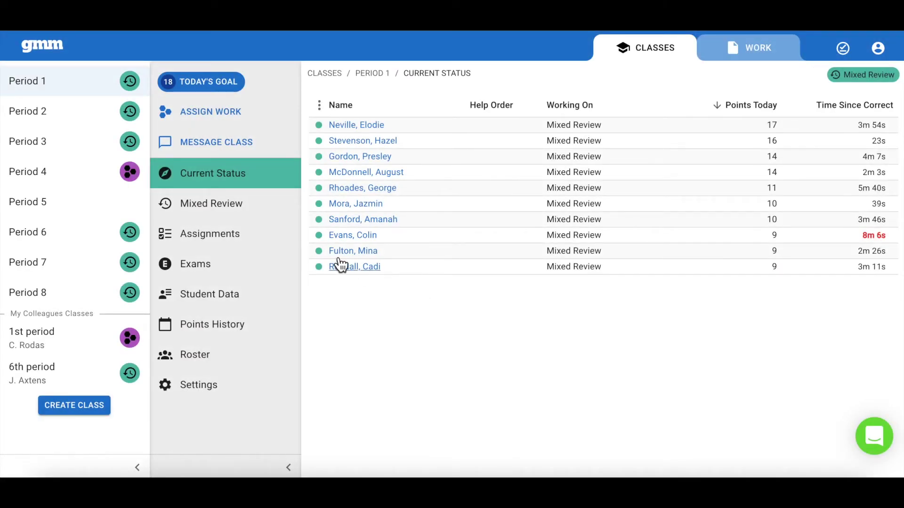
- Open Period 1's Mixed Review report and sort skills by Proficient Students, lowest (10%) first
click(243, 206)
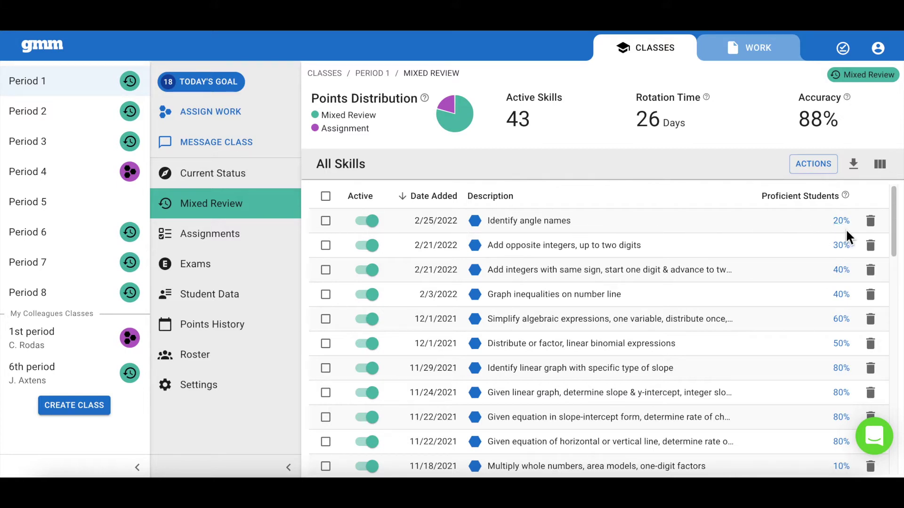
click(849, 202)
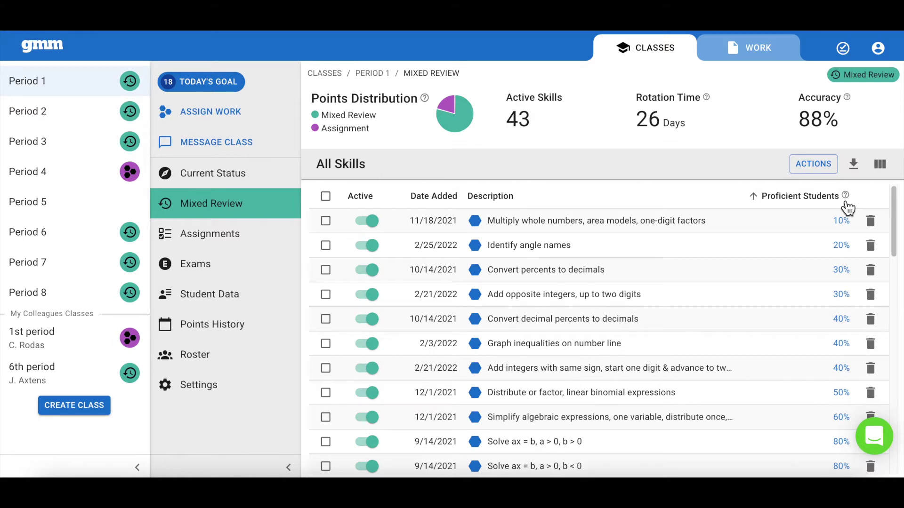
- Sort the Mixed Review skills by Date Added ascending and show the column choices
click(434, 196)
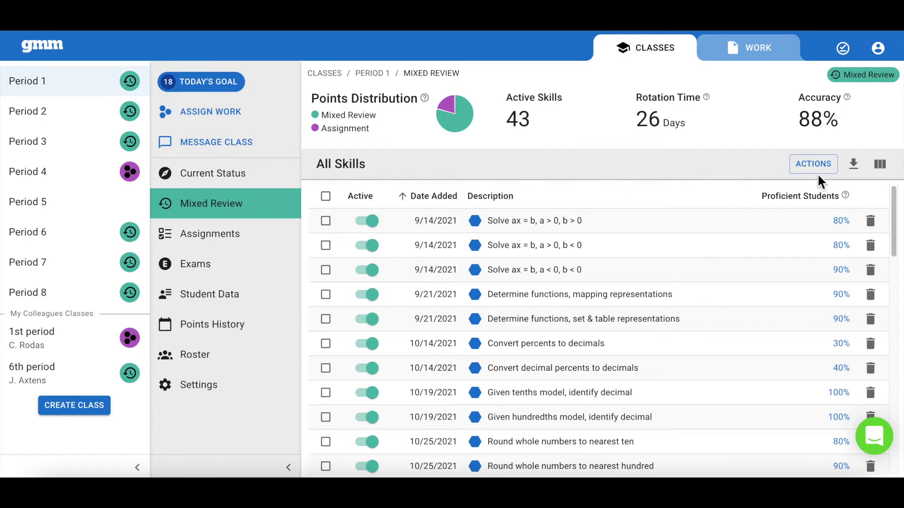
click(880, 165)
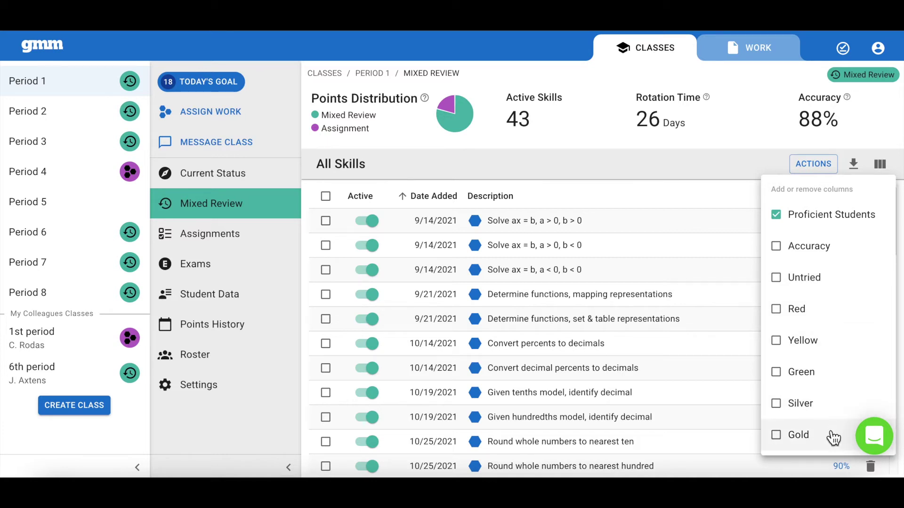
- Enable the Accuracy column next to Proficient Students in the skills table
click(800, 247)
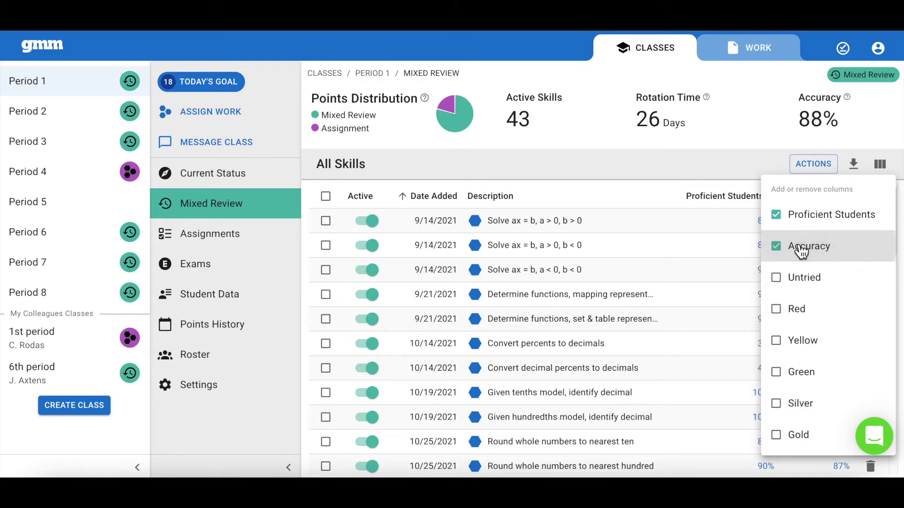
click(727, 141)
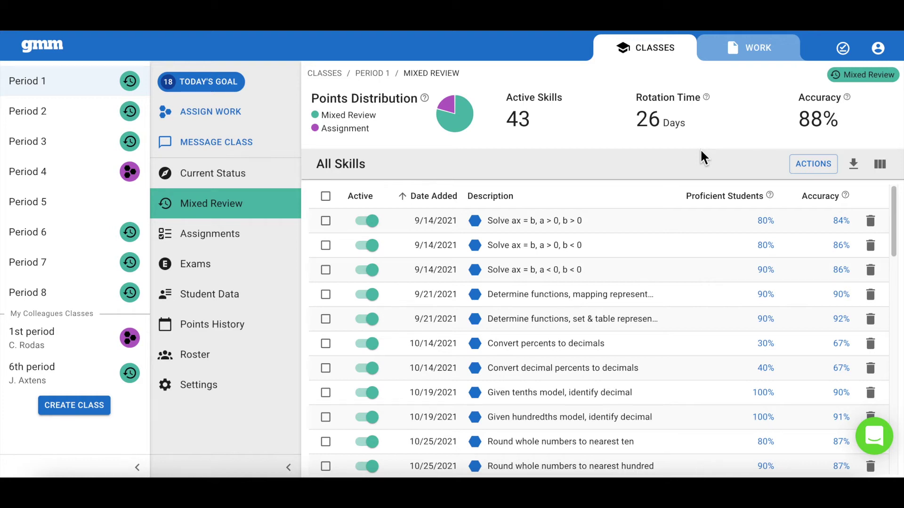
- Check accuracy and proficiency groups for 'Solve ax = b, a > 0, b > 0', then advance to the next skill
click(765, 220)
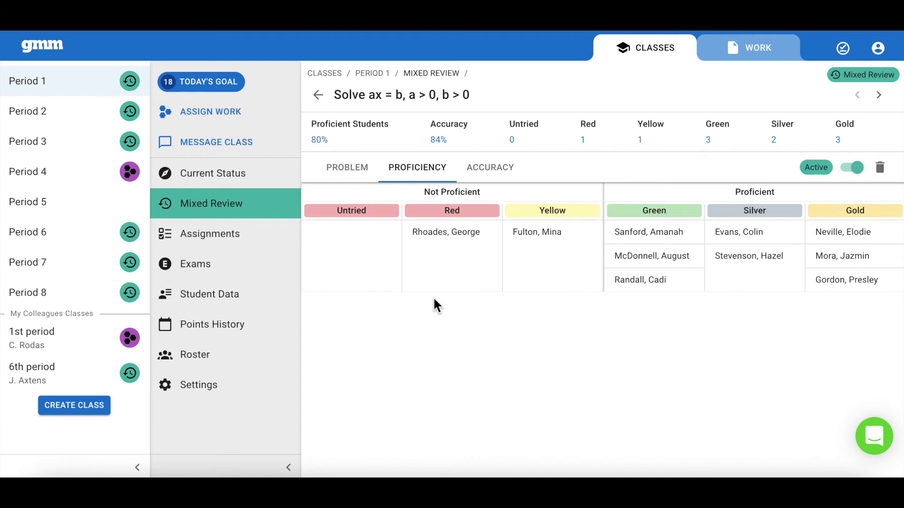
click(488, 170)
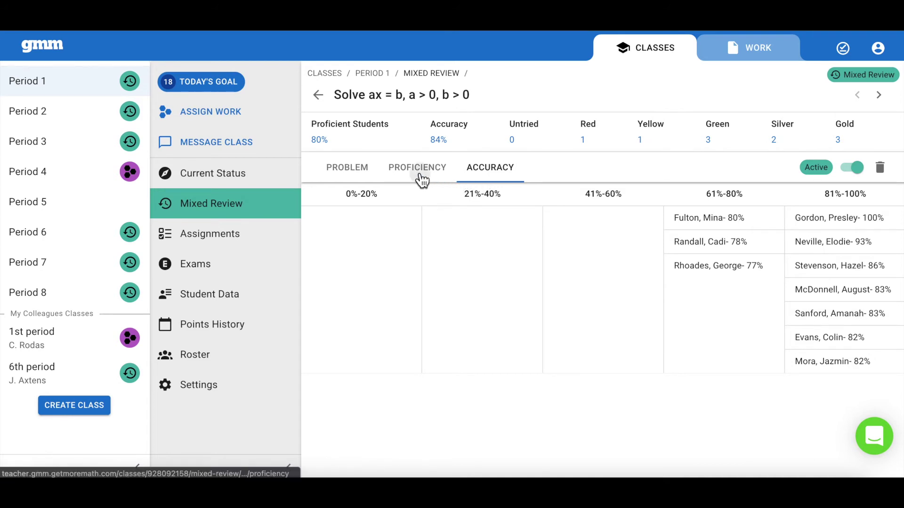
click(421, 169)
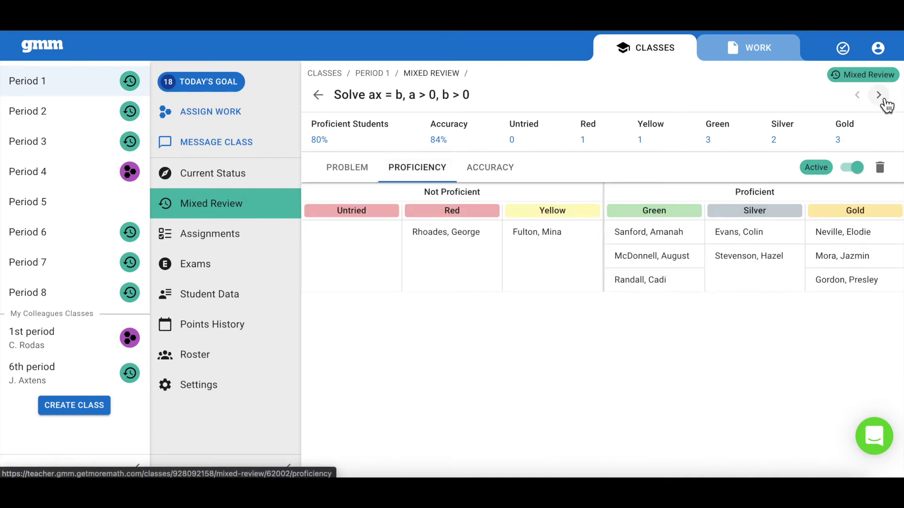
click(879, 94)
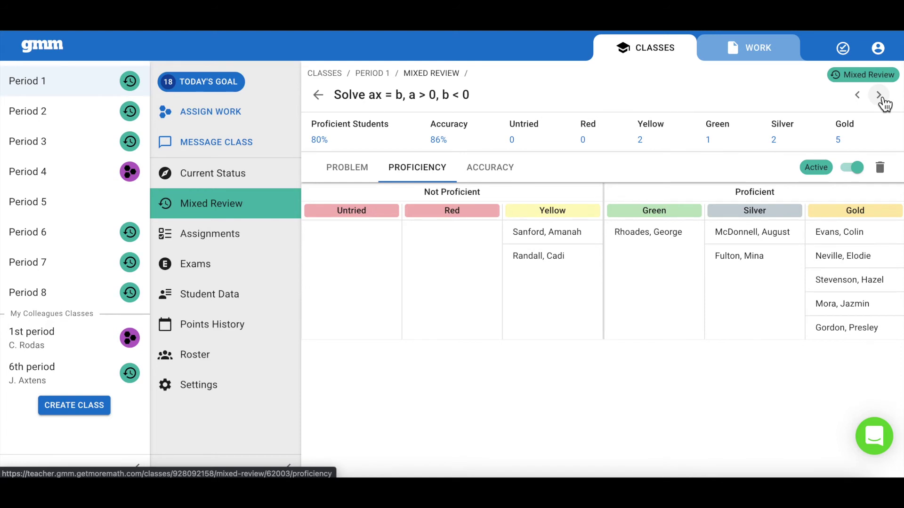
- Advance four skills to 'Multiply whole numbers, area models, one-digit factors' (10% proficient, 75% accuracy)
click(878, 95)
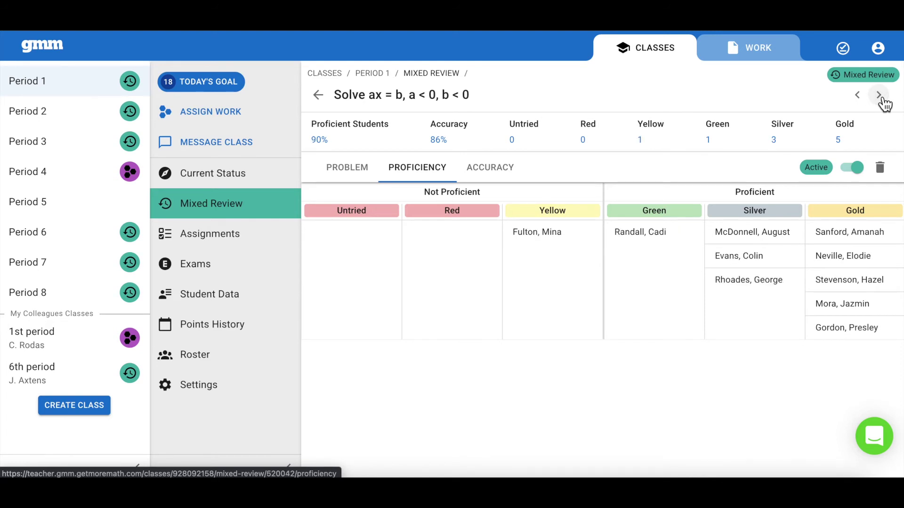
click(879, 96)
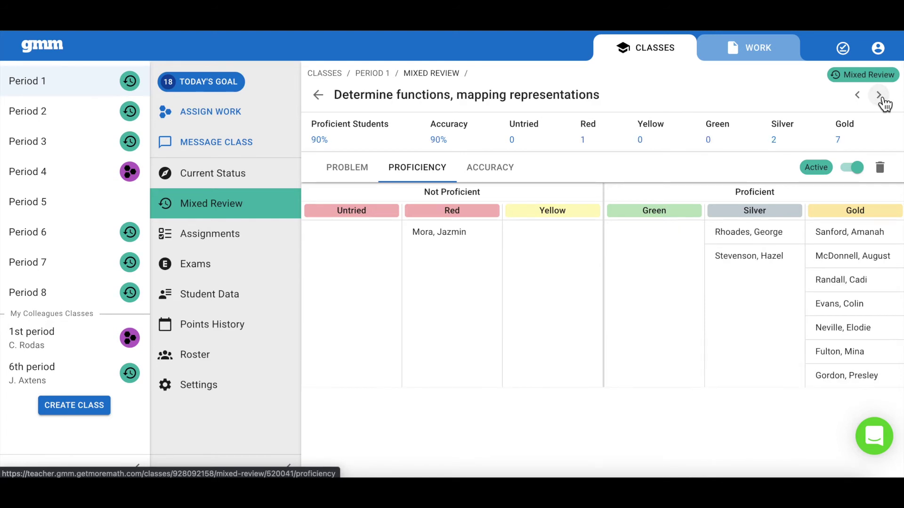
click(880, 96)
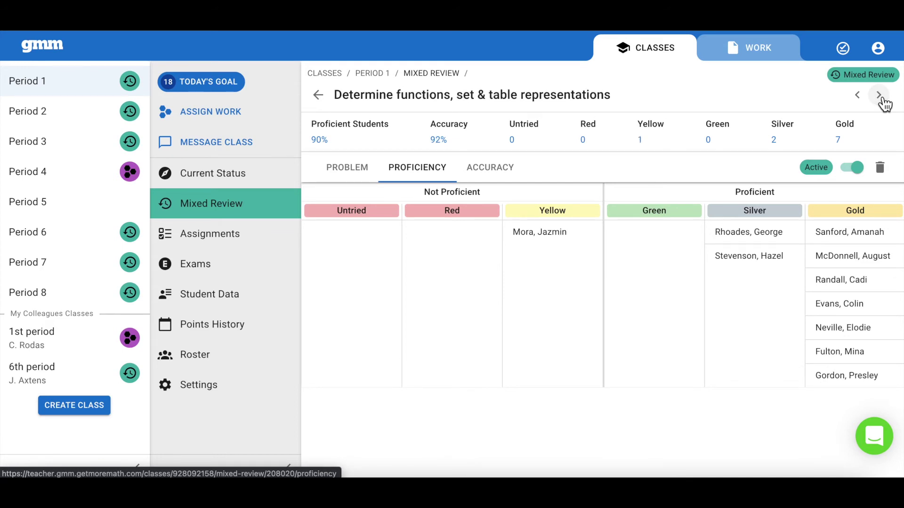
click(881, 98)
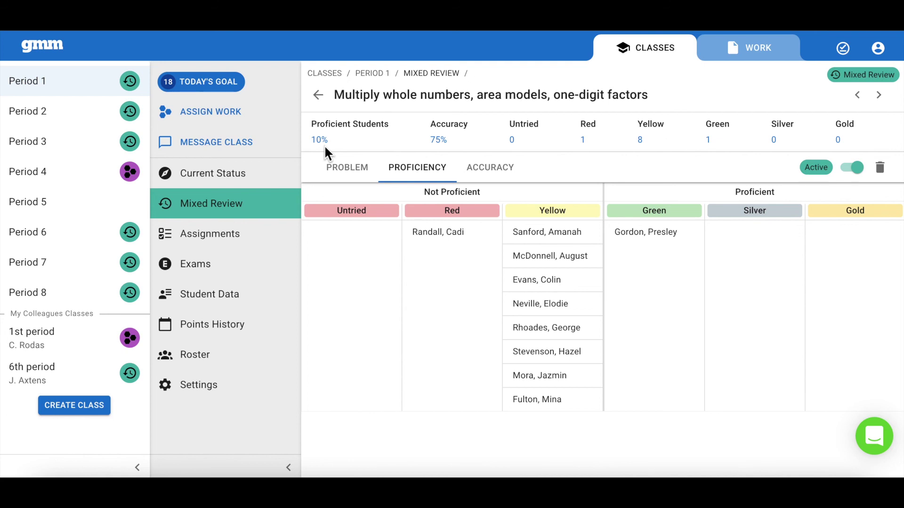
- Go back to the Mixed Review list showing 43 active skills and 88% overall accuracy
click(267, 204)
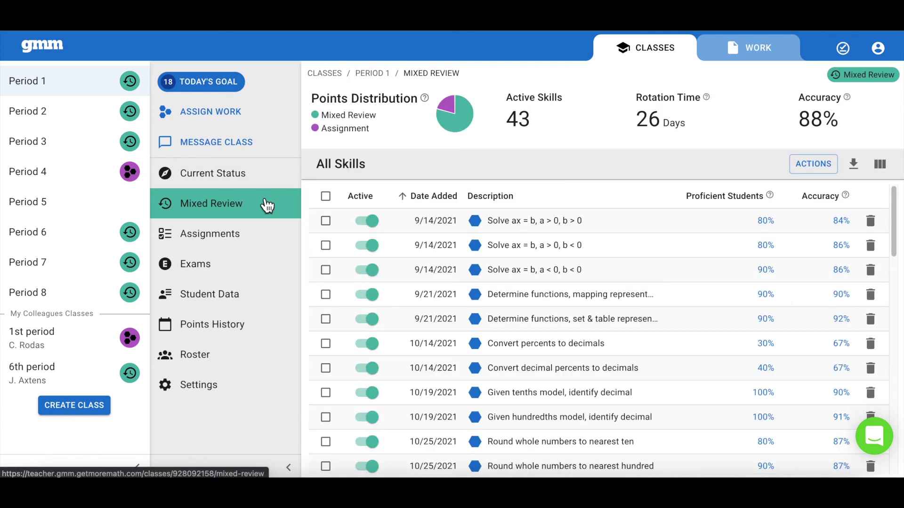